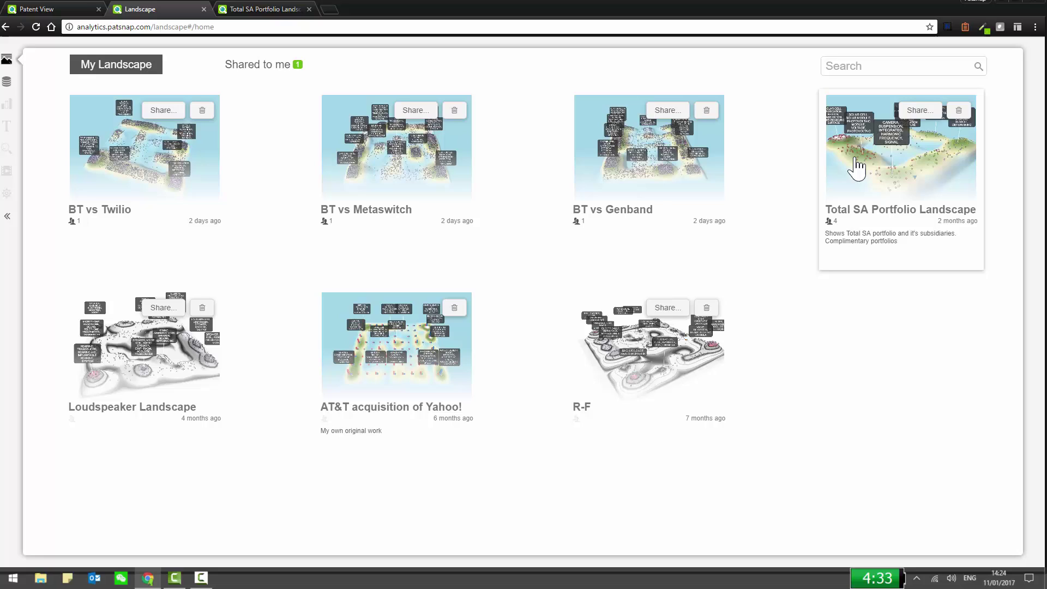
Open the saved Total SA Portfolio Landscape from My Landscape.
click(858, 166)
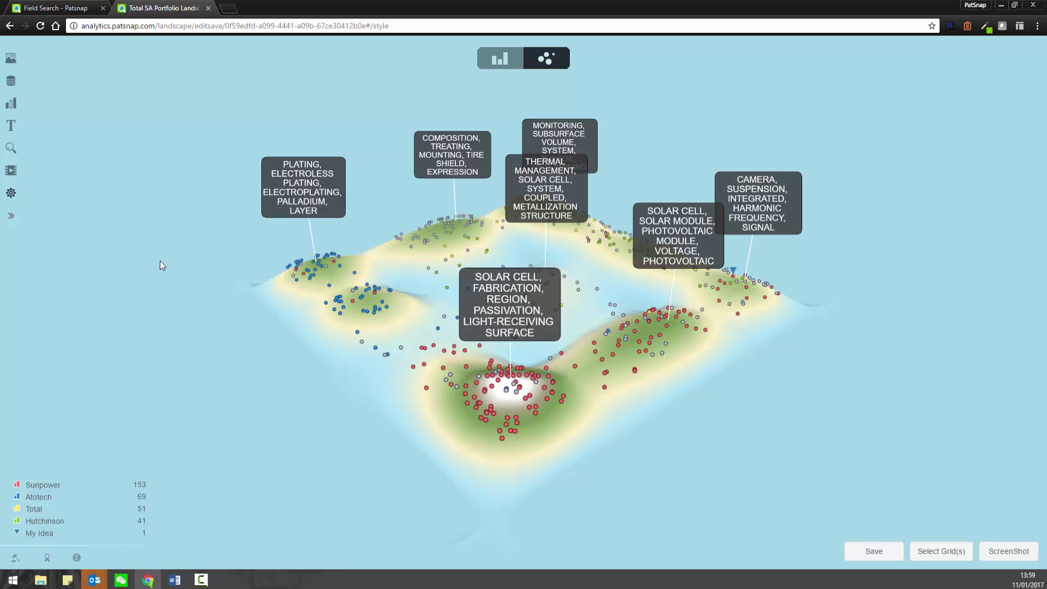
Rotate and tilt the 3D map to inspect the patent clusters from several angles.
mouse_move(160, 261)
mouse_down()
mouse_move(260, 302)
mouse_move(520, 232)
mouse_move(525, 264)
mouse_move(440, 300)
mouse_up()
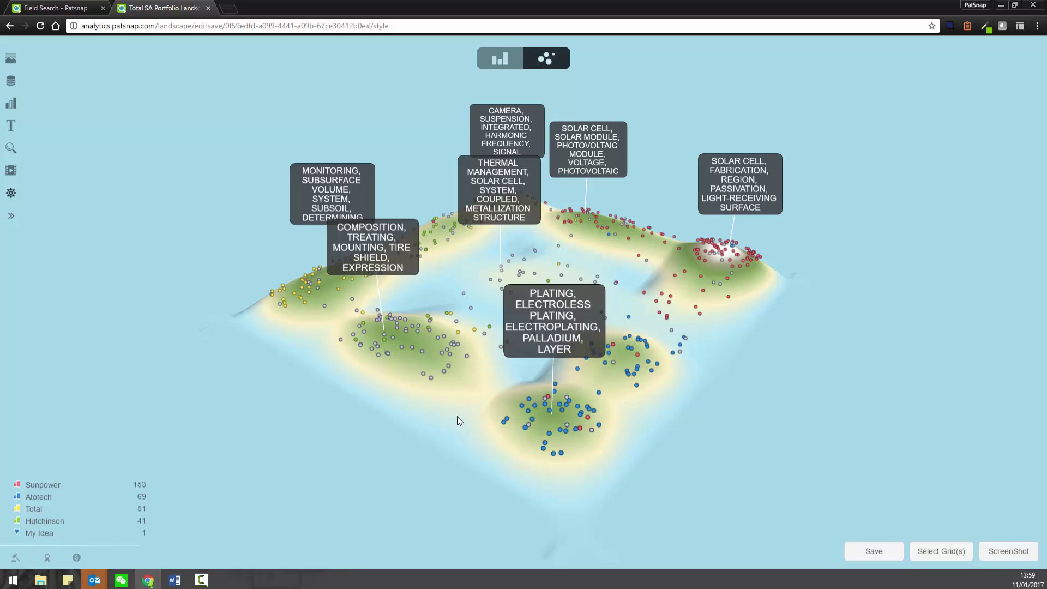
drag(457, 416, 365, 408)
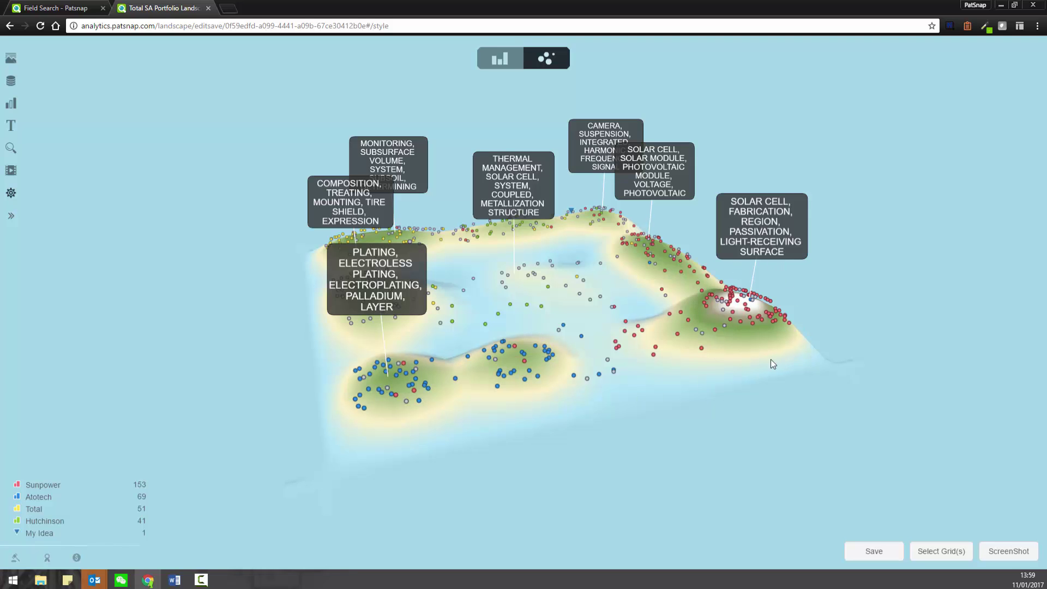
drag(771, 359, 641, 338)
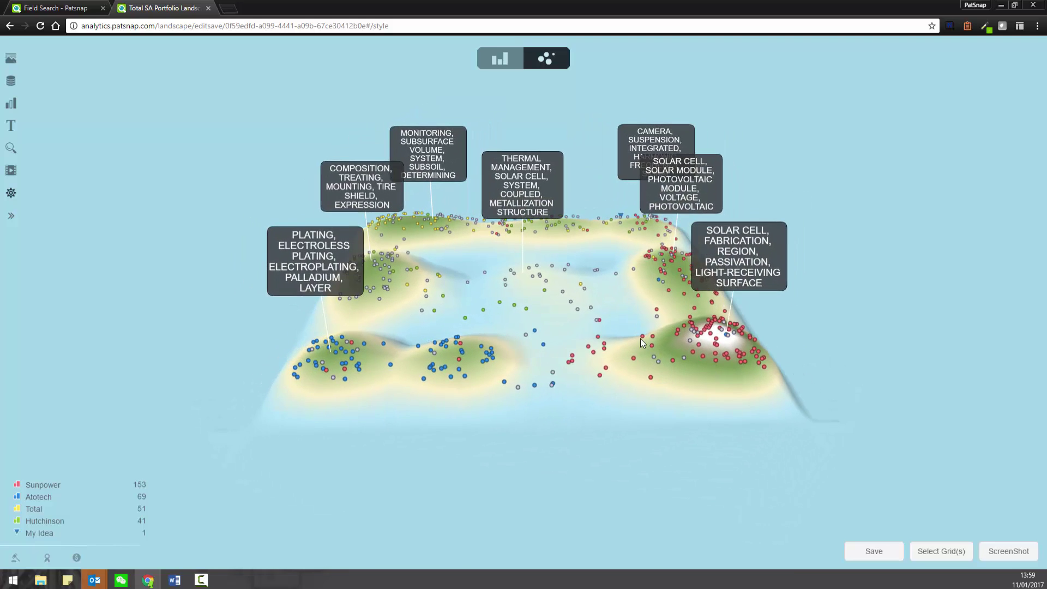
scroll(640, 337, up, 2)
scroll(663, 320, up, 2)
scroll(666, 335, up, 2)
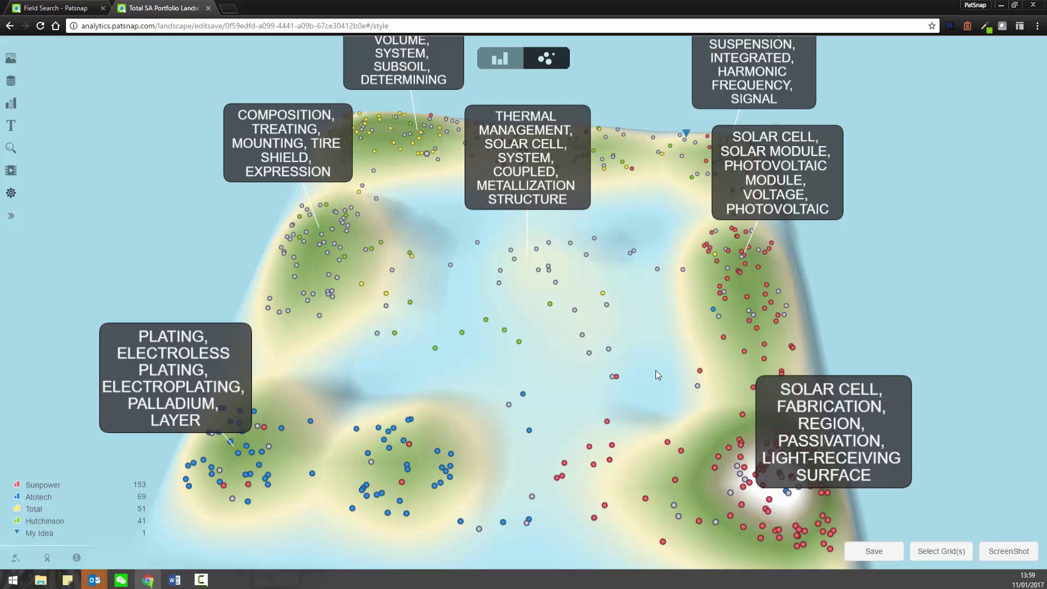
scroll(688, 353, down, 3)
scroll(727, 333, down, 2)
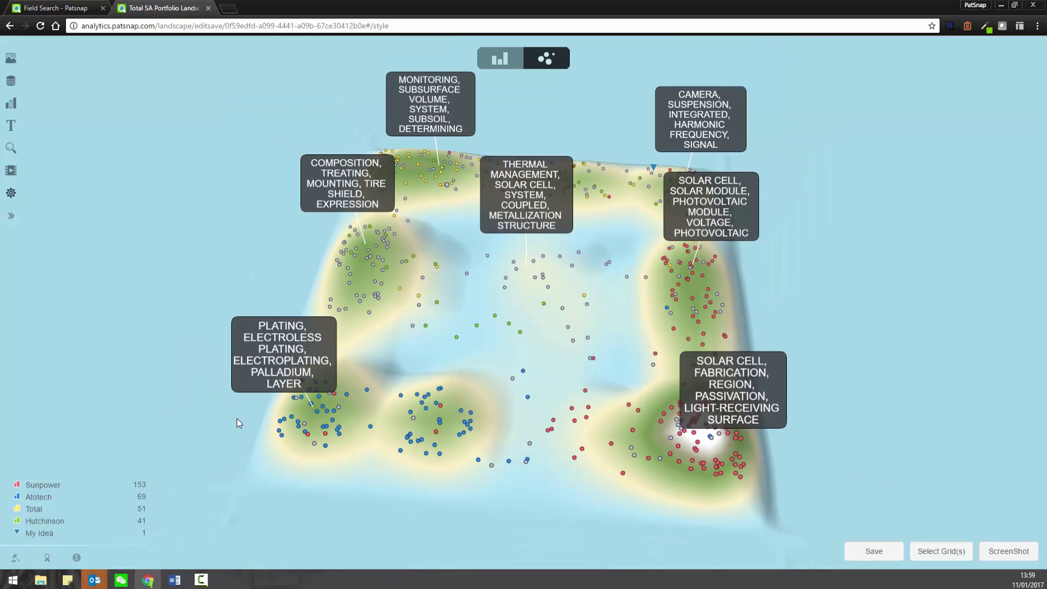
drag(236, 418, 300, 326)
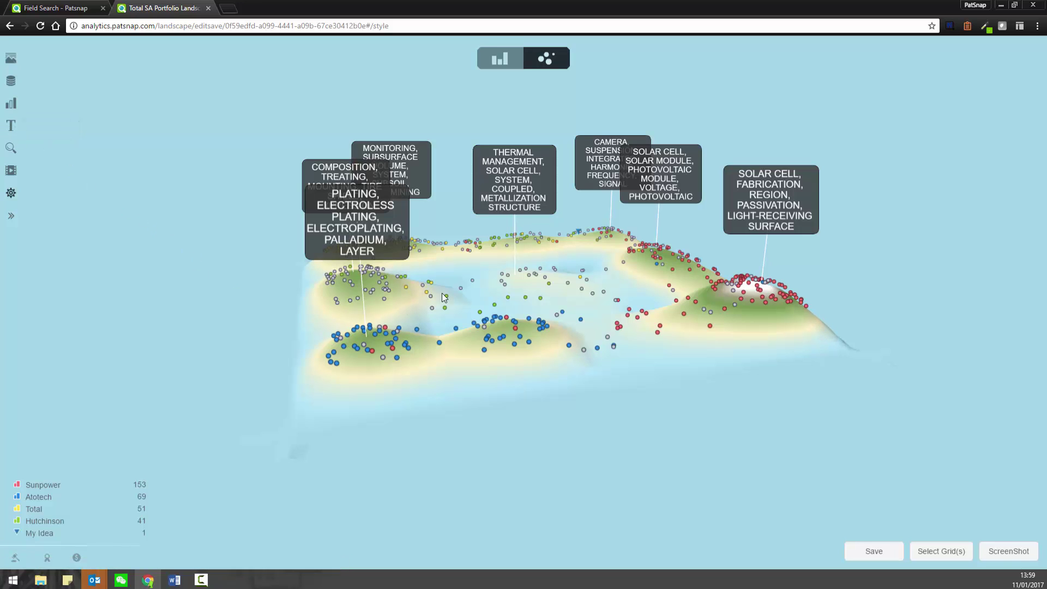
drag(444, 296, 455, 347)
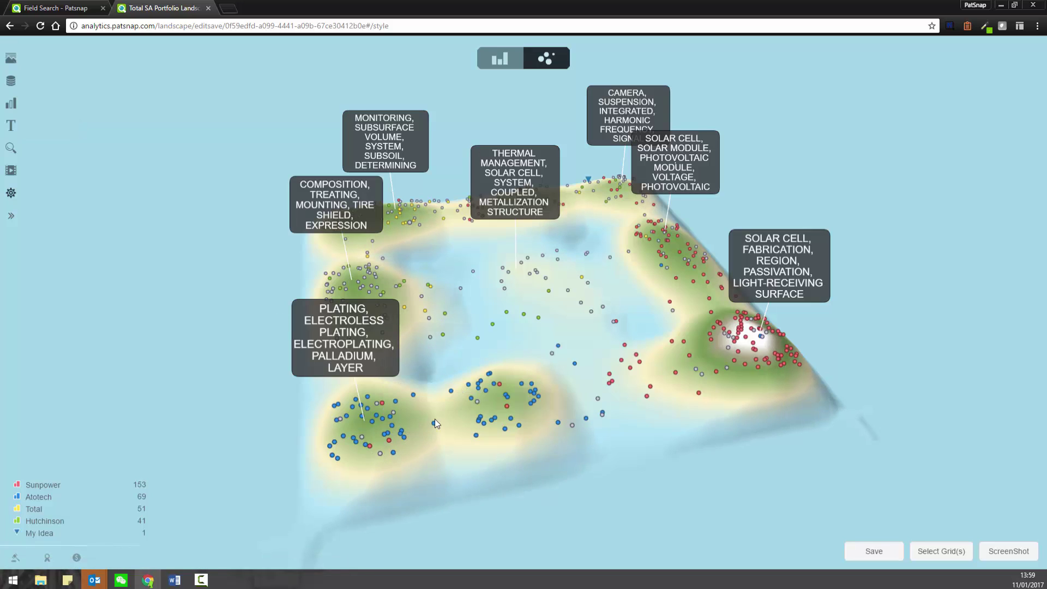
click(434, 425)
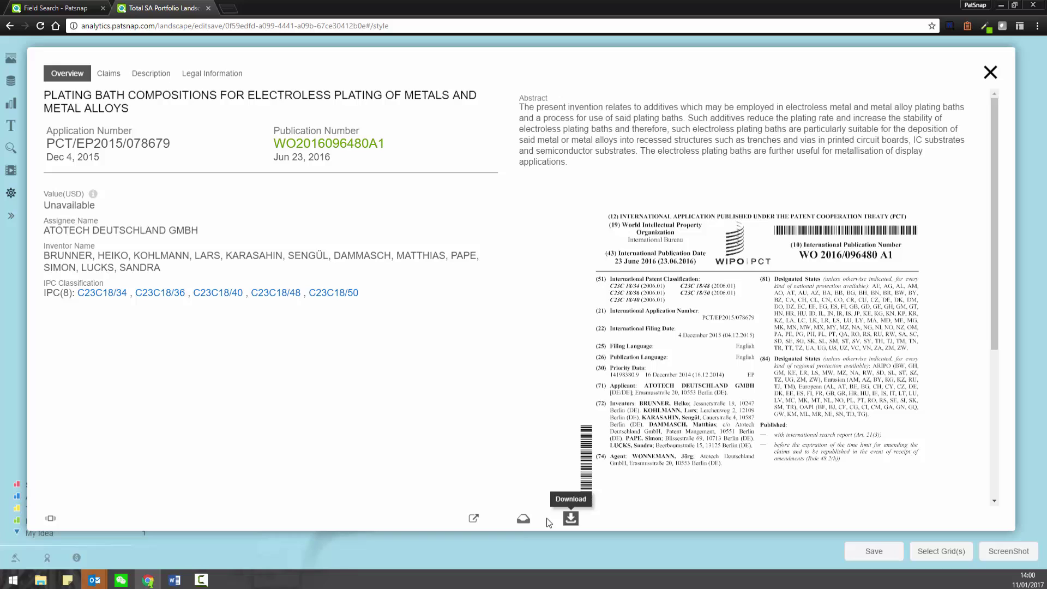
click(524, 519)
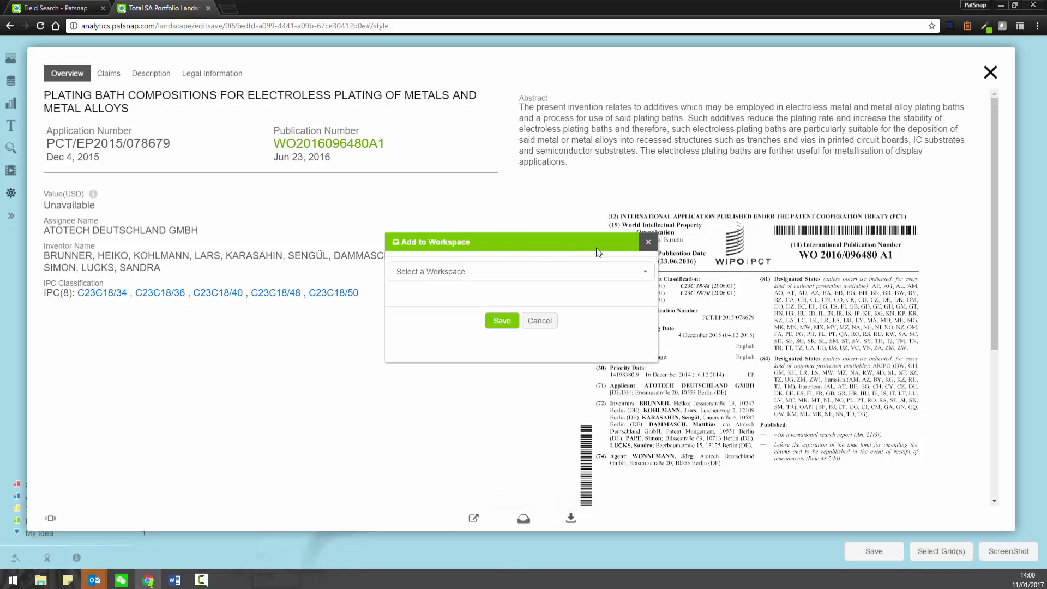
click(648, 241)
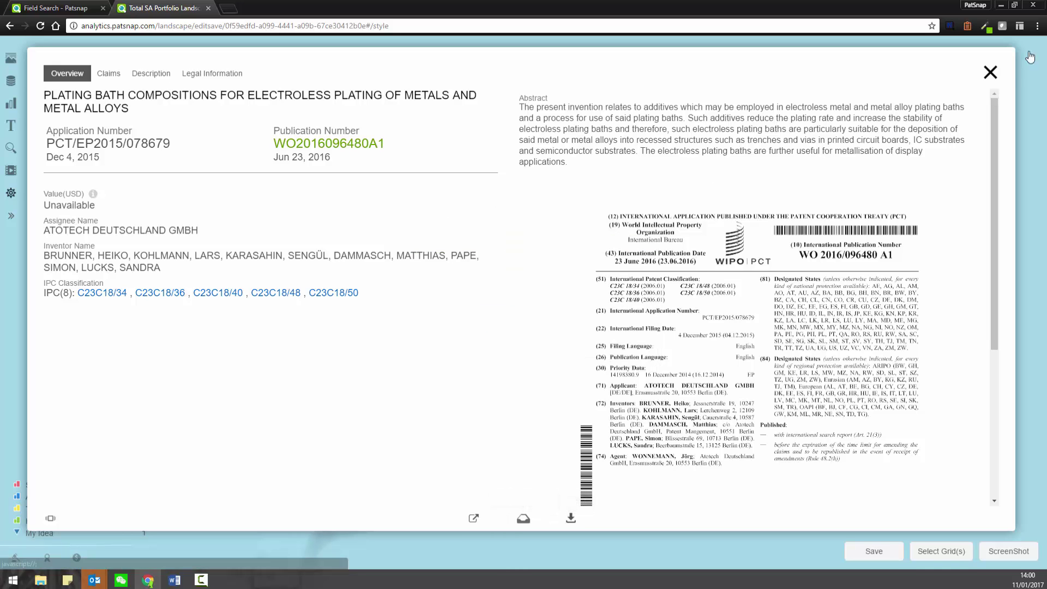
click(991, 74)
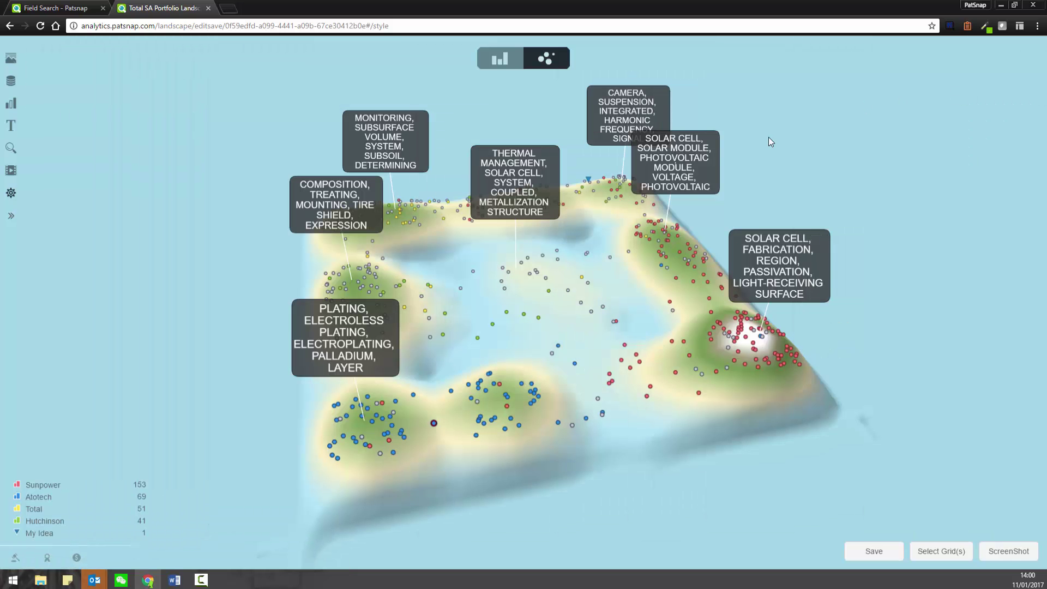
Run a keyword search for 'voltage', highlighting its 132 matching patents.
click(13, 149)
click(93, 98)
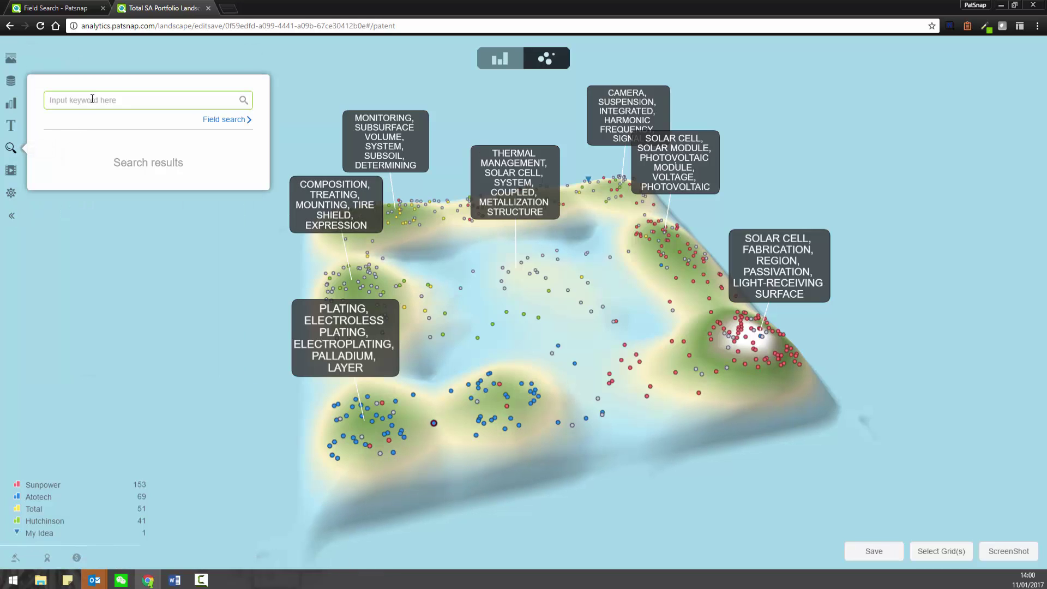
text(voltage)
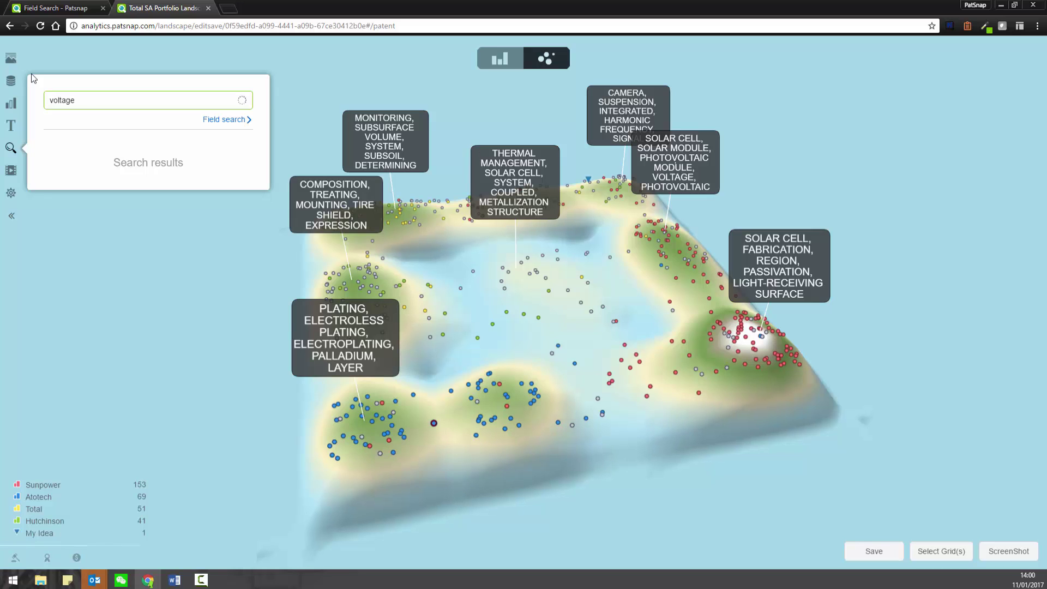
key(Return)
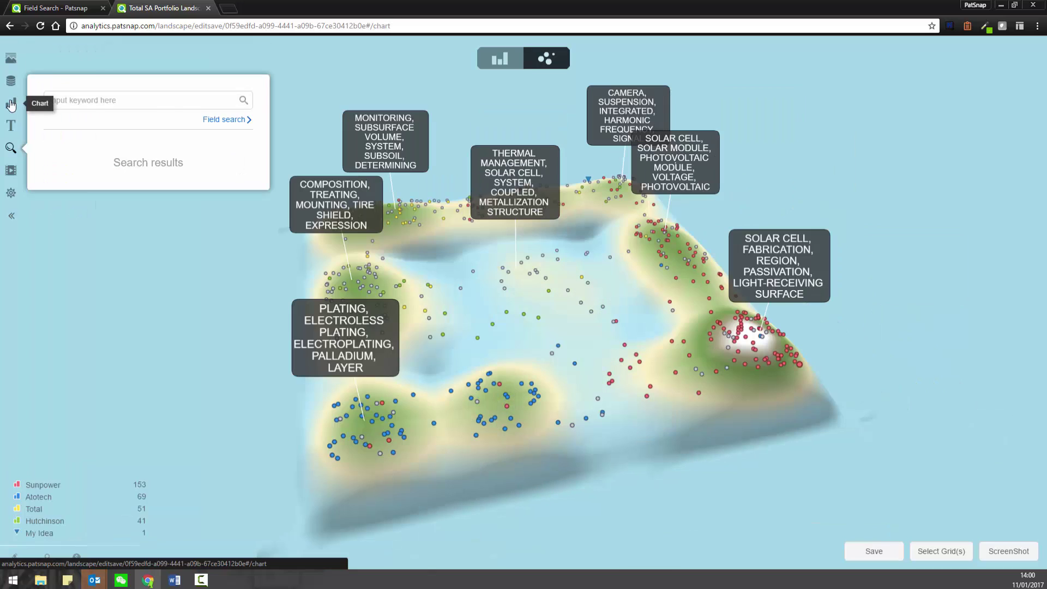
Group patents by Publication Date, placing the 276 patents from 2016 in Group 1.
click(11, 103)
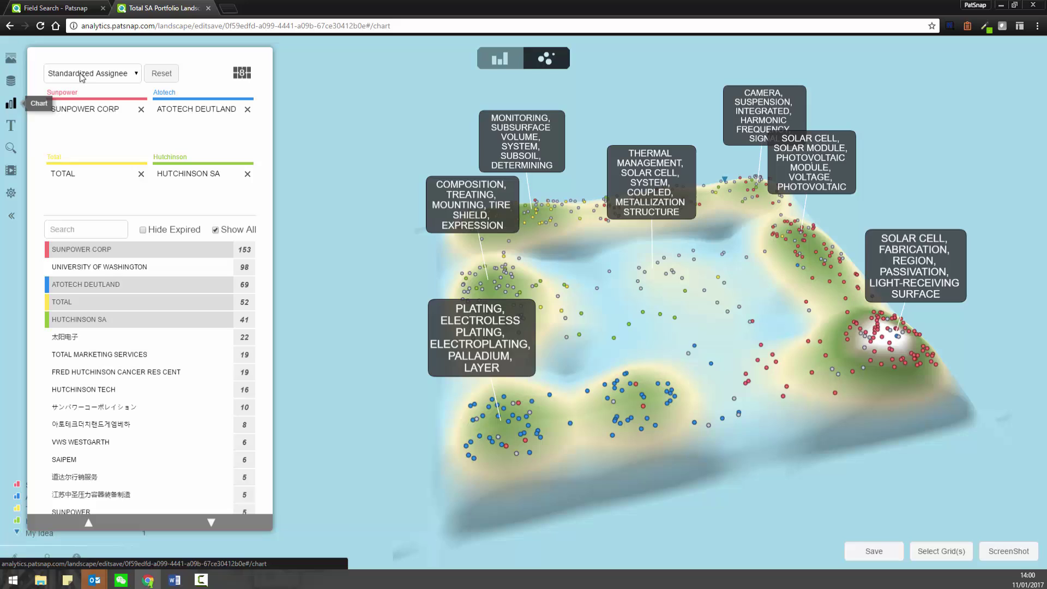
click(82, 74)
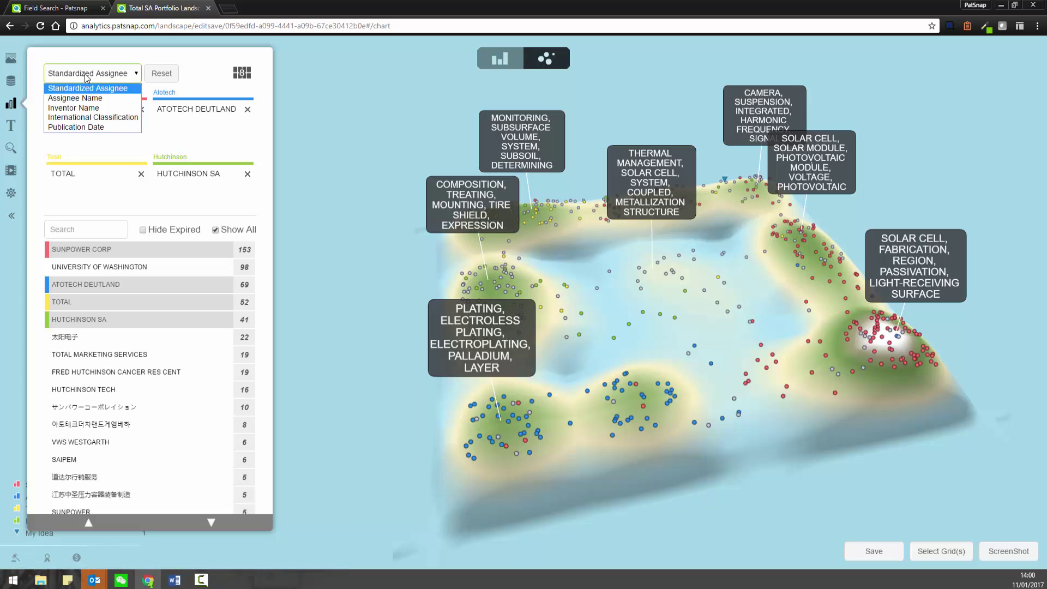
click(81, 126)
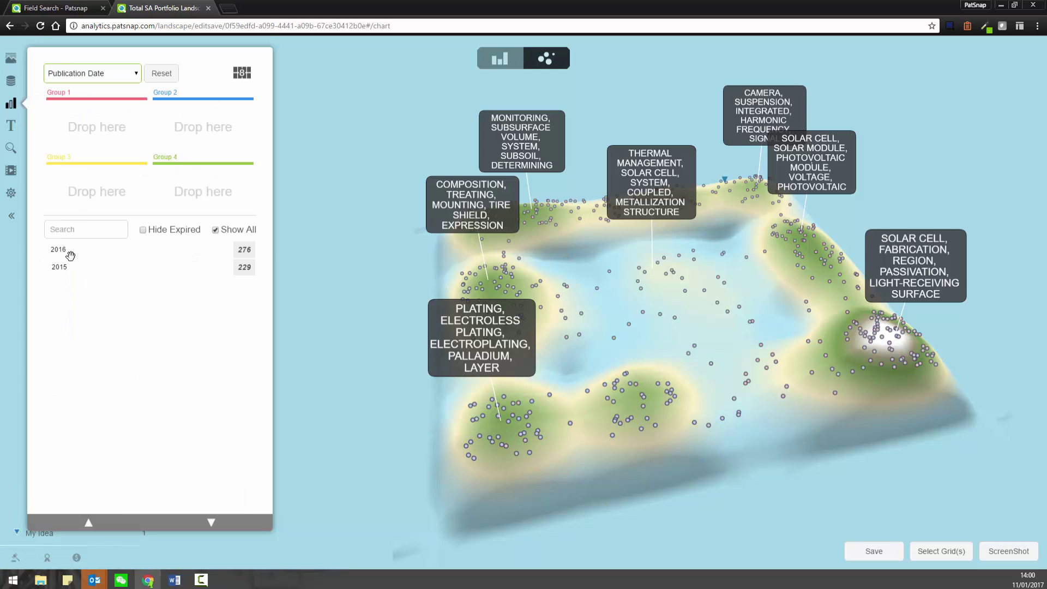
drag(60, 250, 90, 133)
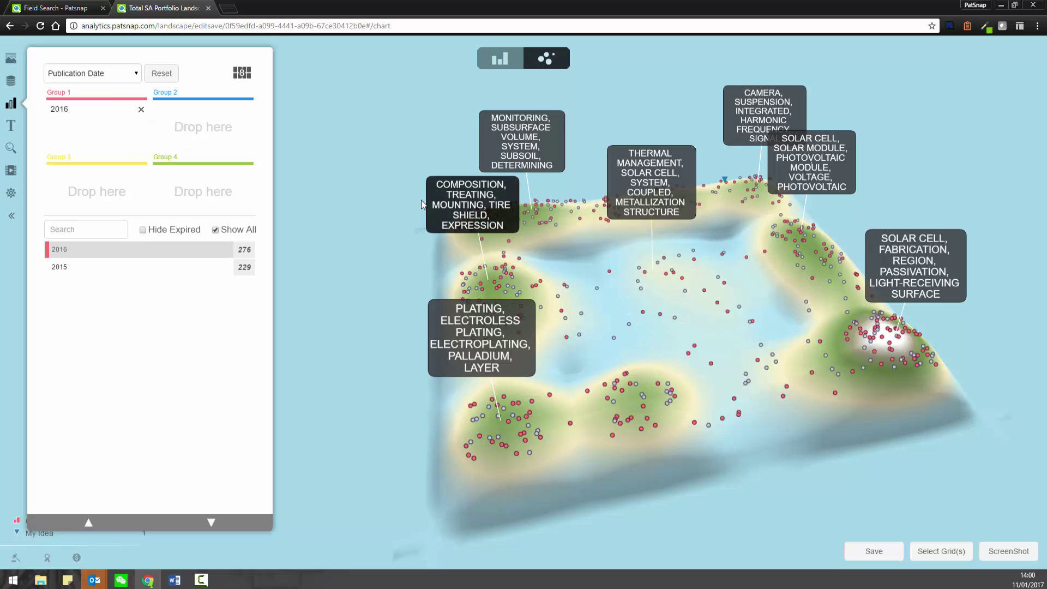
click(11, 104)
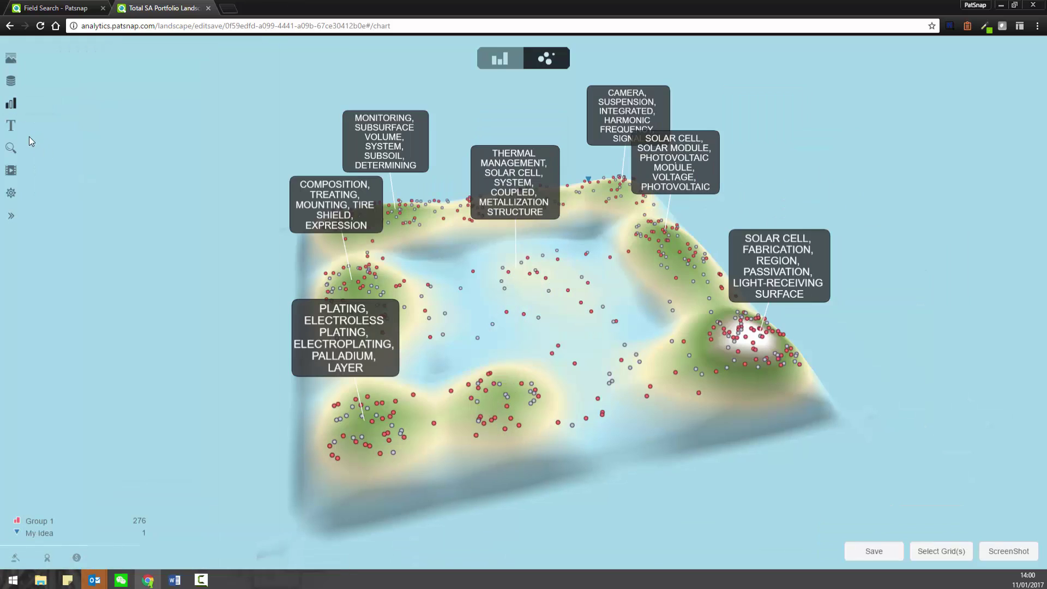
click(11, 104)
click(92, 73)
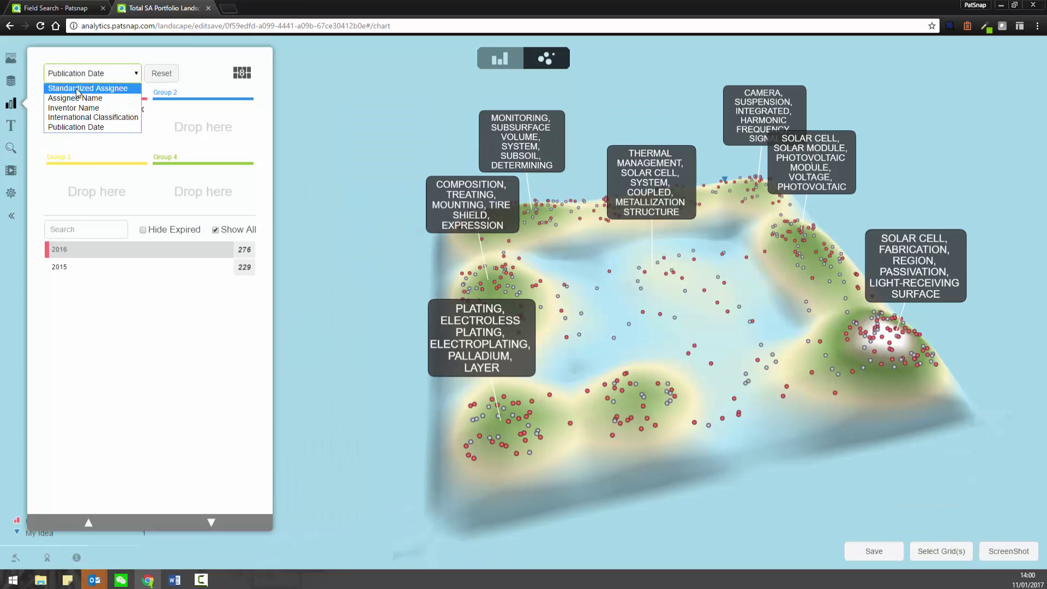
Group by Standardized Assignee: SUNPOWER CORP as Group 1, UNIVERSITY OF WASHINGTON as Group 2.
click(88, 88)
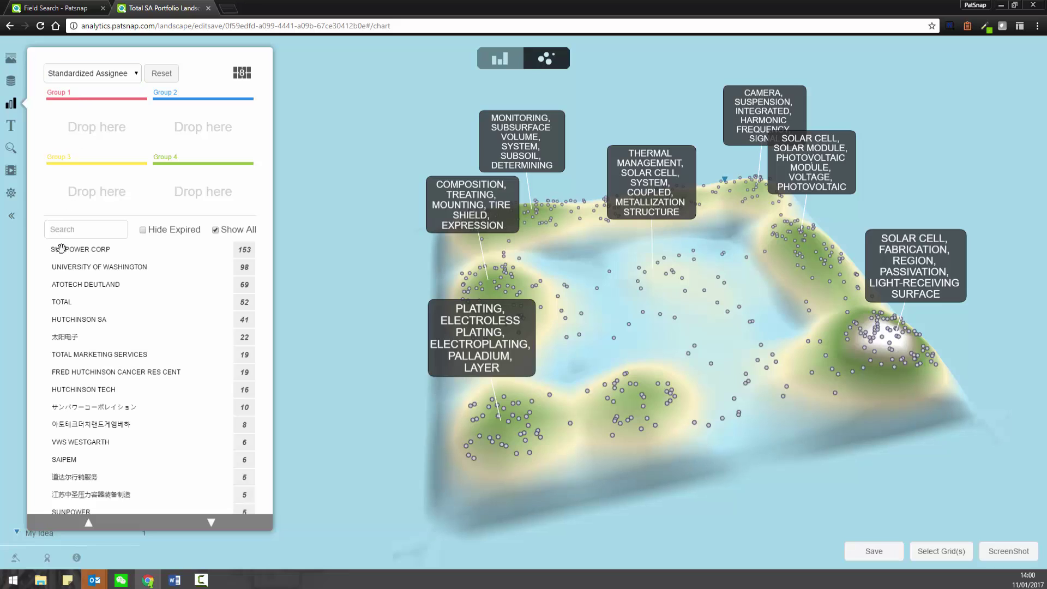
drag(81, 249, 90, 129)
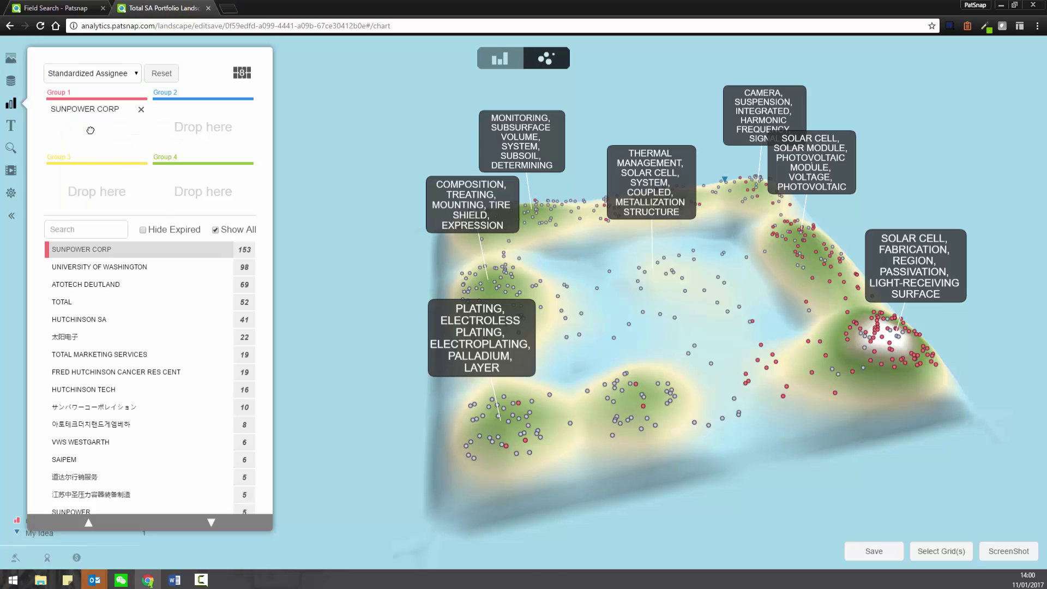
drag(99, 268, 203, 126)
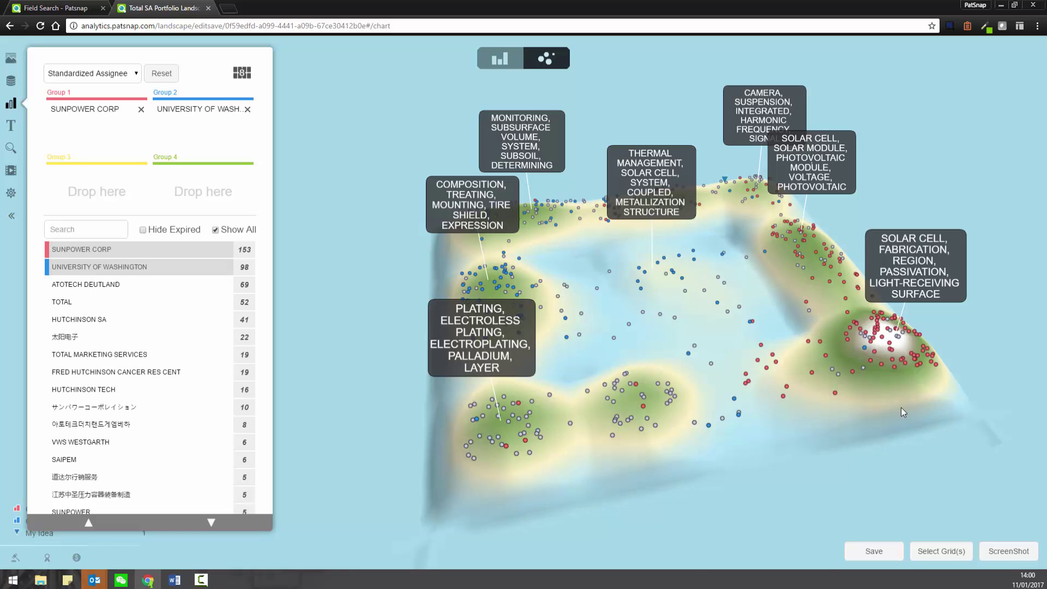
drag(901, 408, 747, 396)
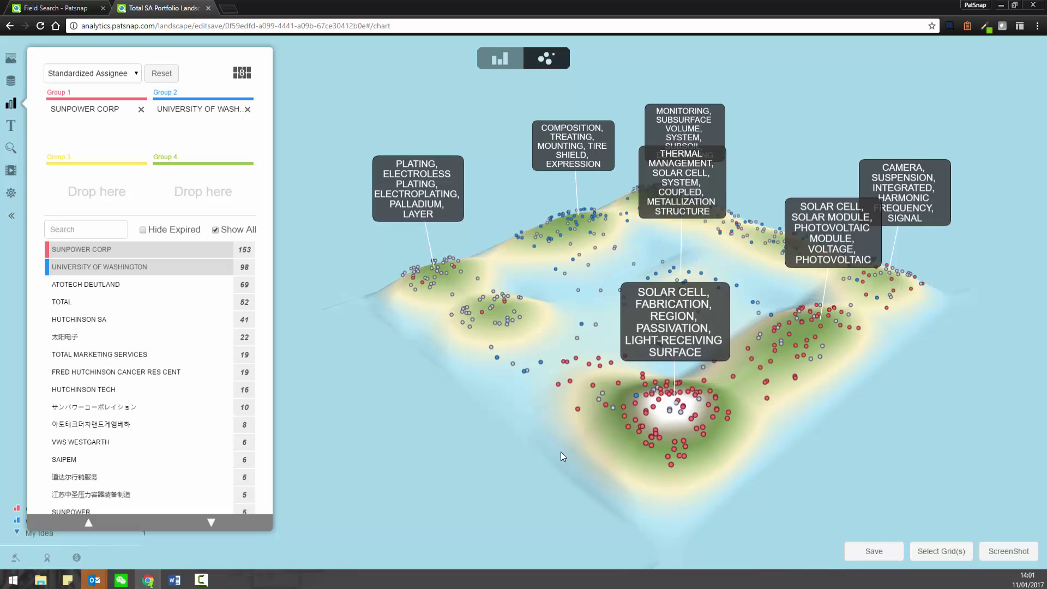
mouse_move(561, 452)
mouse_down()
mouse_move(605, 542)
mouse_move(601, 524)
mouse_up()
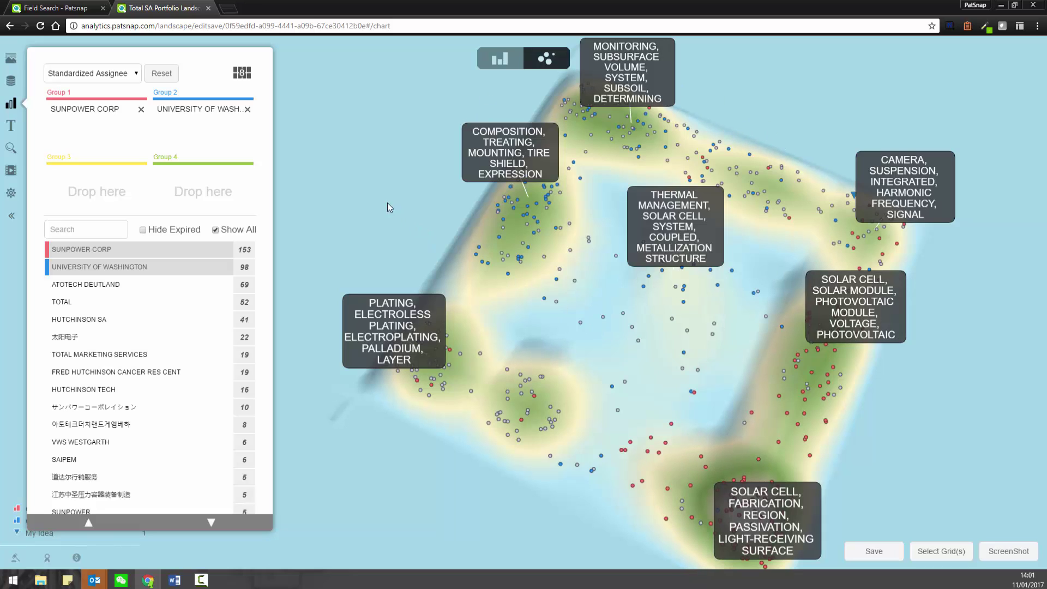
Add the My Idea photovoltaic solar strings abstract as a text paper plotted on the map.
click(11, 125)
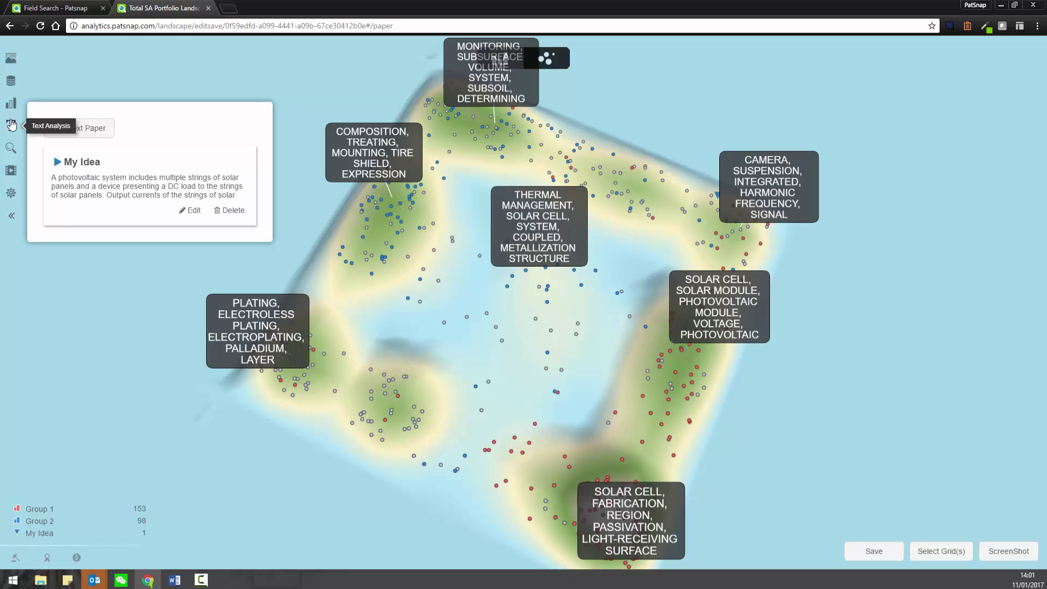
drag(53, 177, 194, 213)
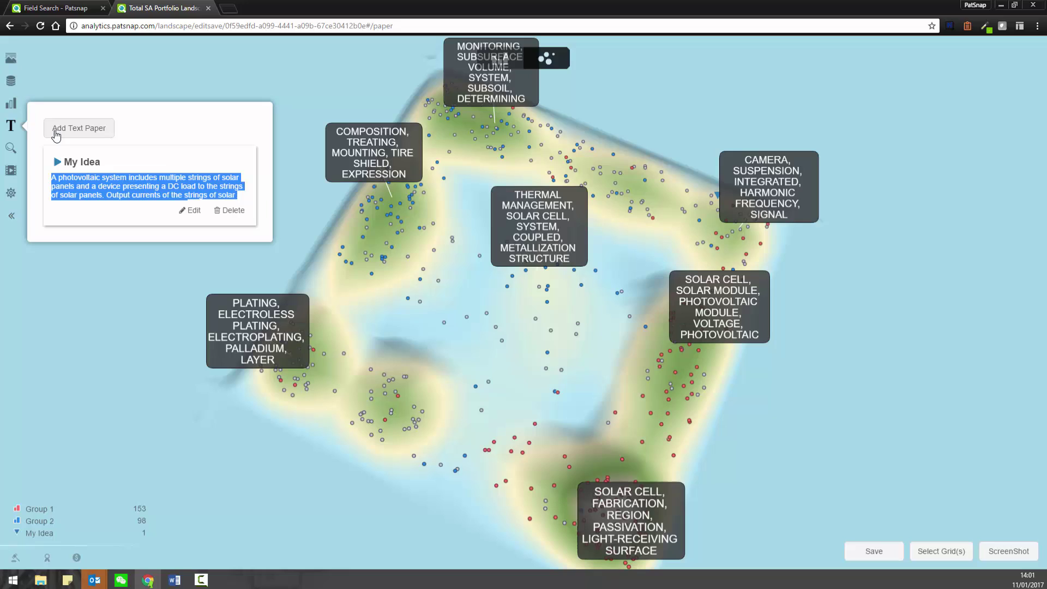
click(79, 127)
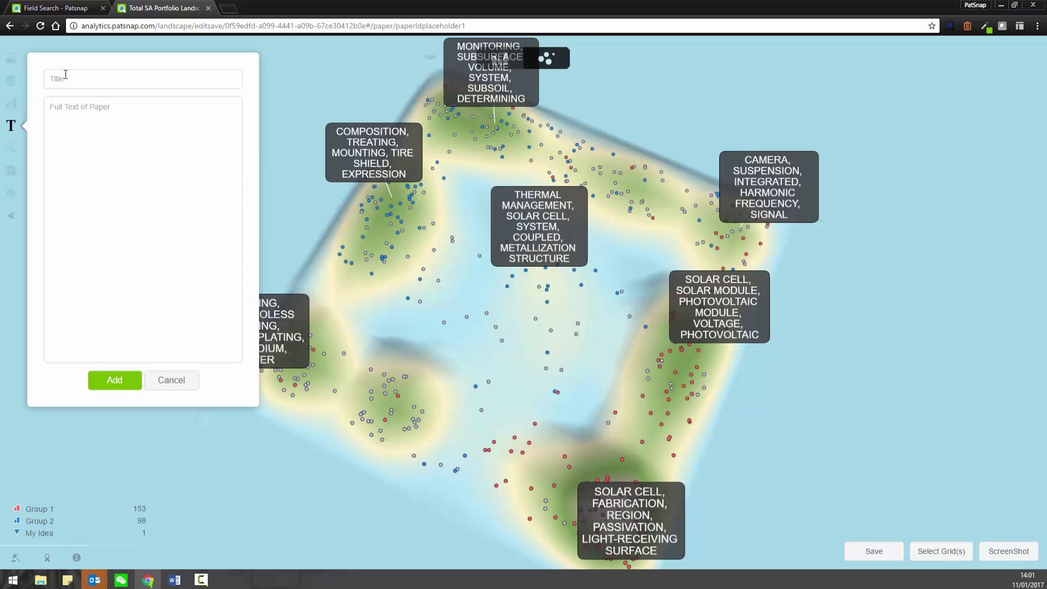
text(My Idea)
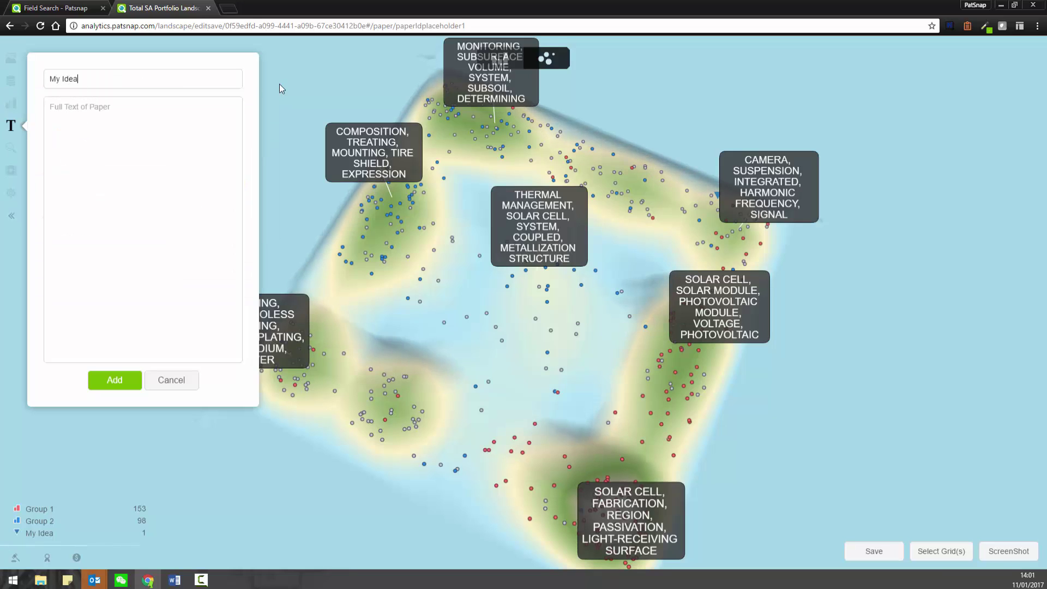
key(Tab)
text(T)
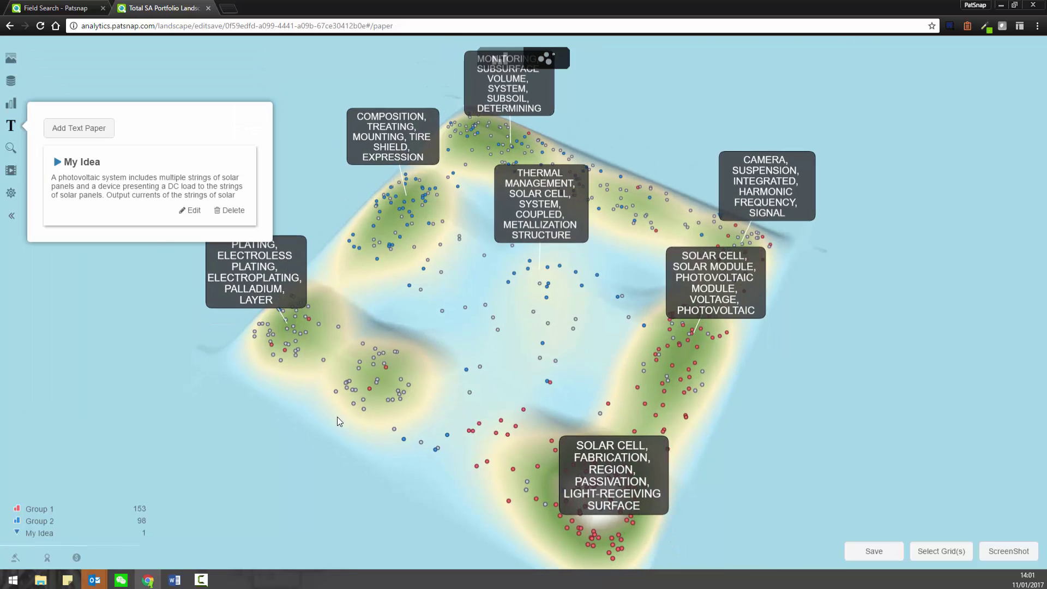
drag(337, 417, 73, 264)
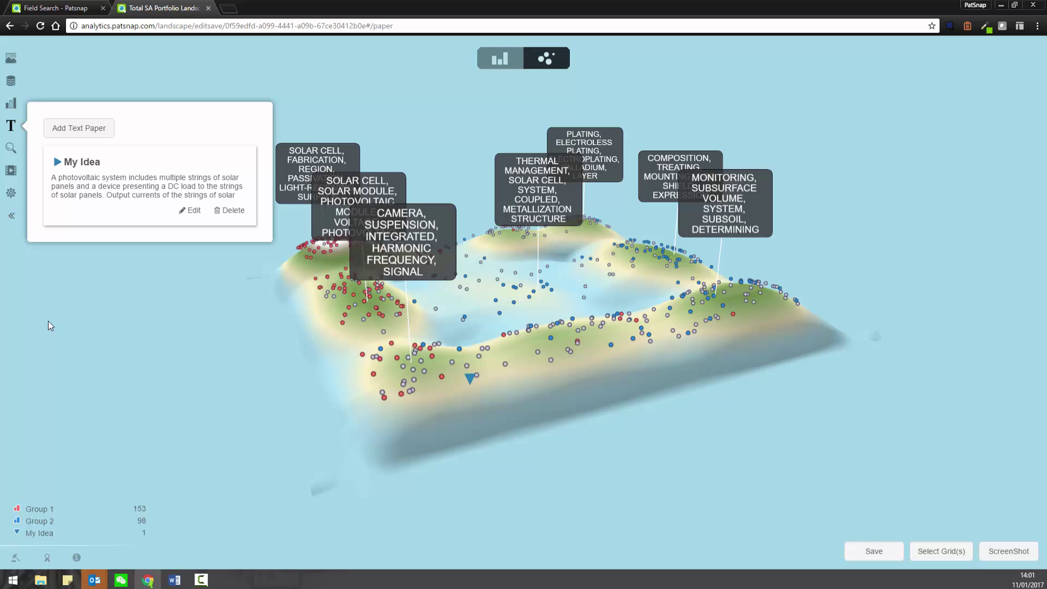
Generate the 2015–2016 timeline animation with the runtime raised to 14 seconds.
click(11, 171)
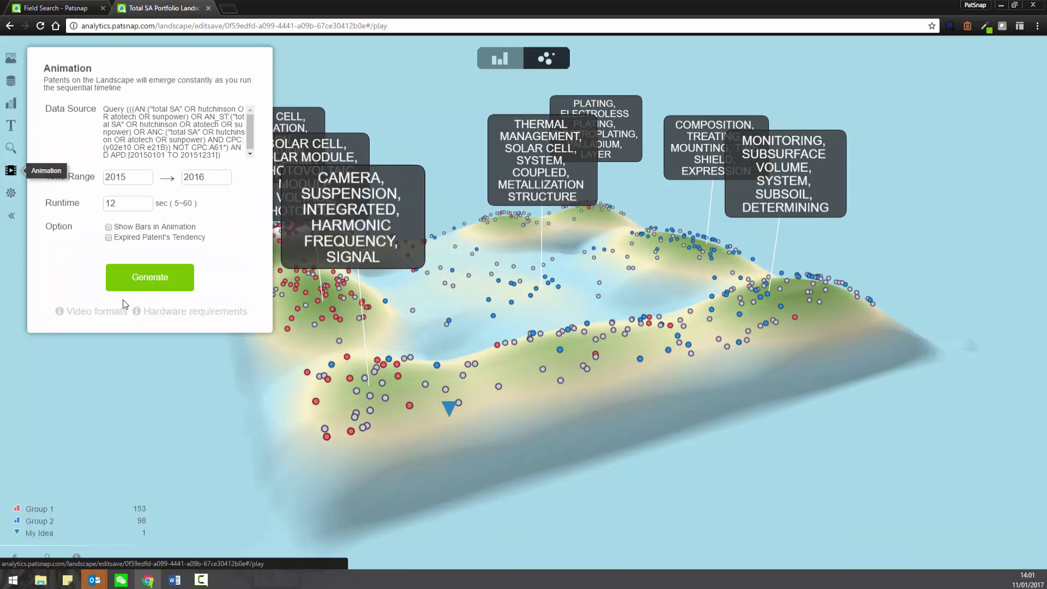
mouse_move(127, 204)
click(146, 199)
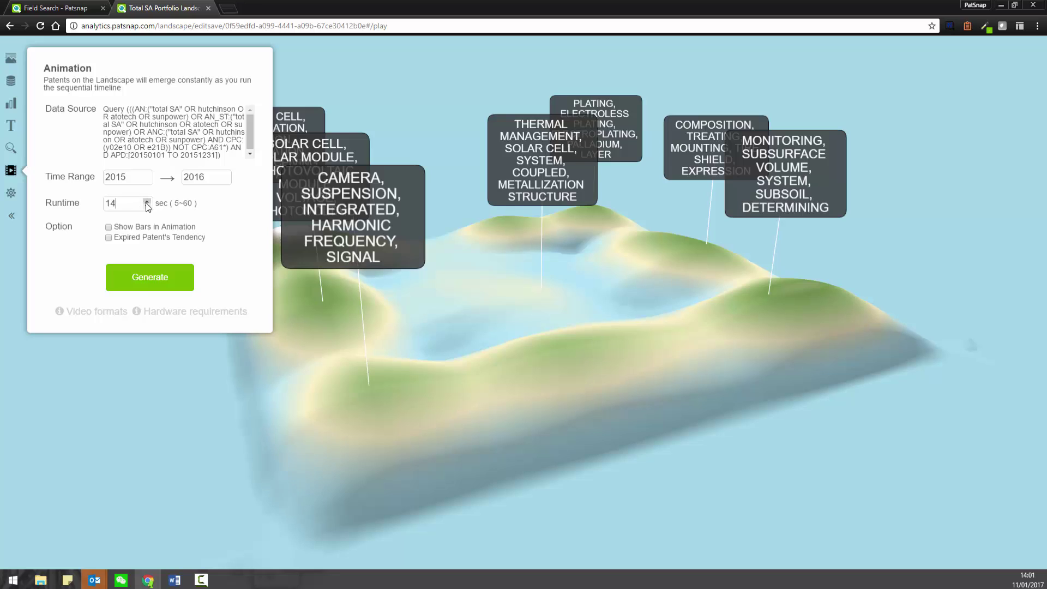
click(141, 282)
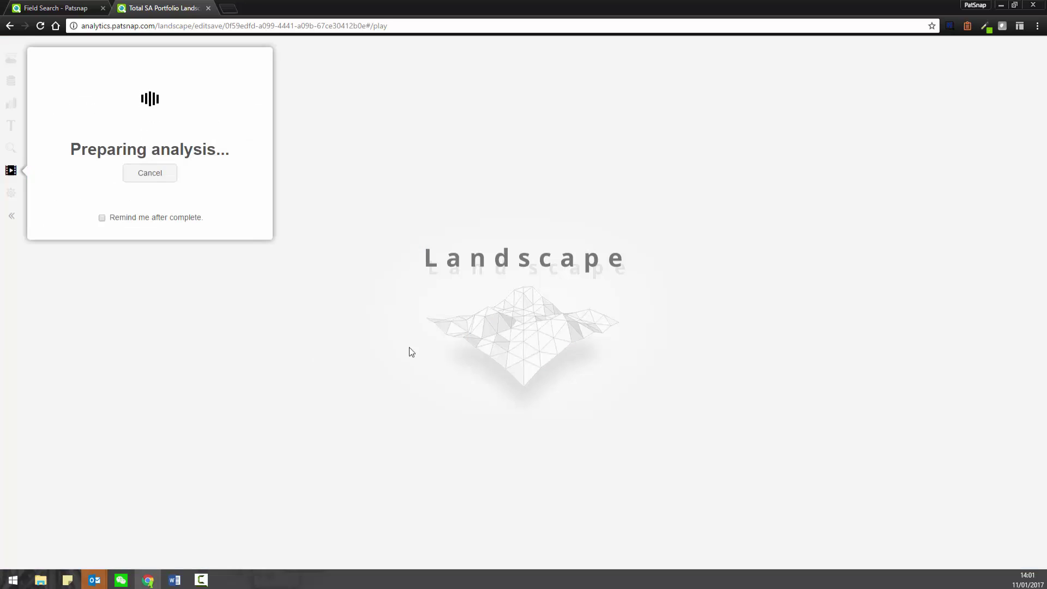